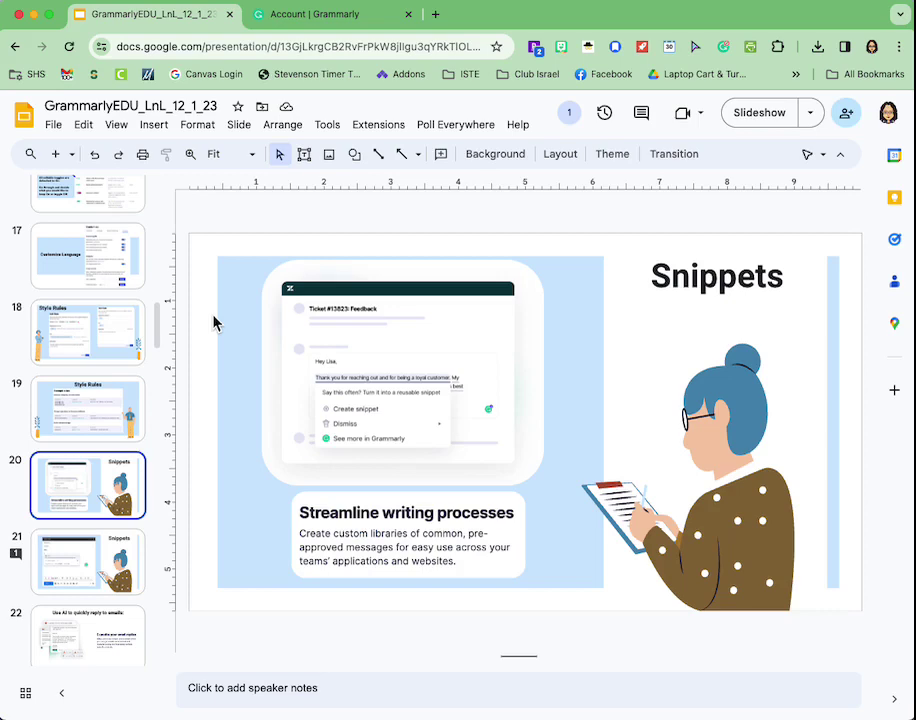
Open the Grammarly admin panel to view the license's 15 members and 4,800-member limit
left_click(303, 14)
left_click(40, 151)
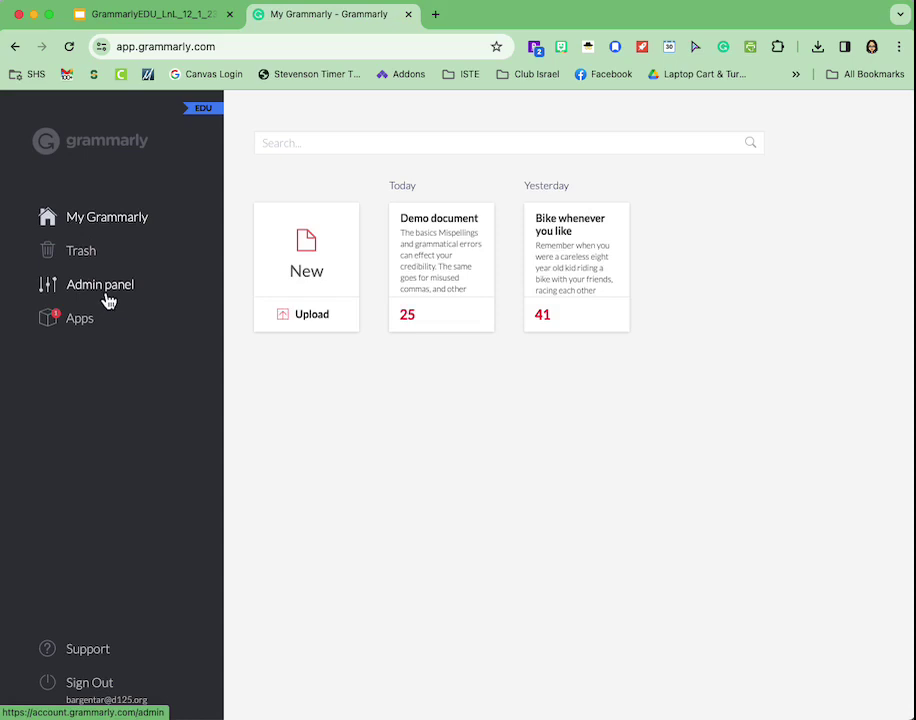
left_click(108, 301)
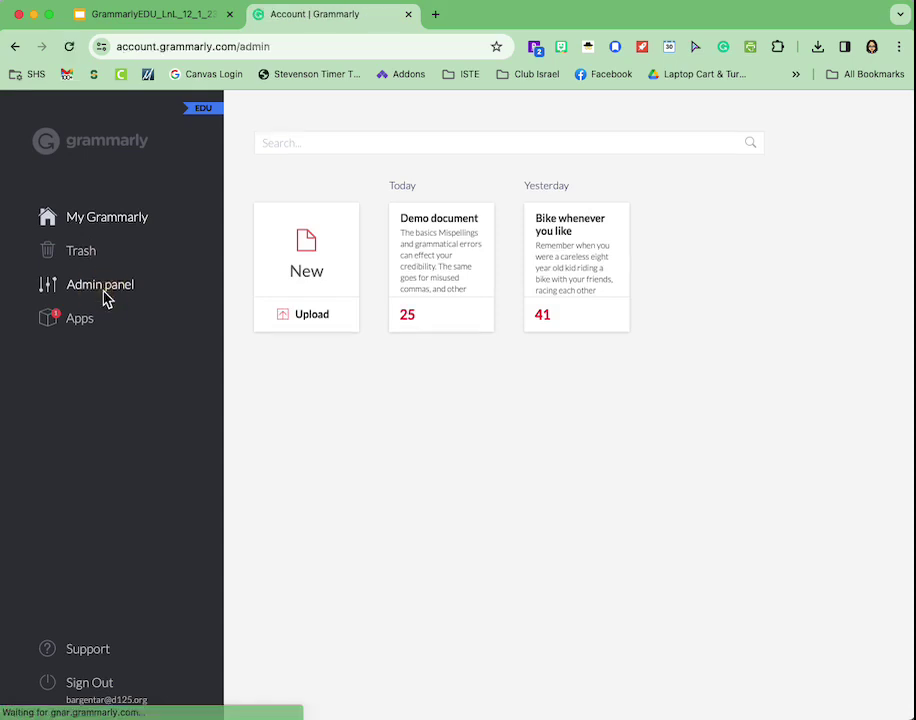
scroll(108, 300, "down", 1)
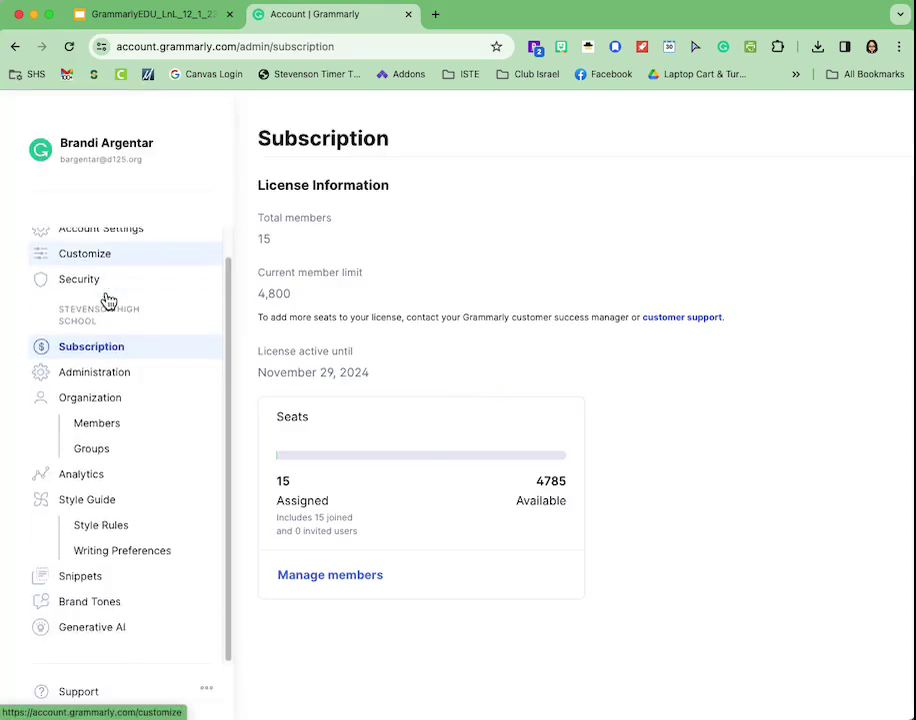
Re-save the lmk snippet unchanged in the personal Brandi Common snippet collection
left_click(86, 588)
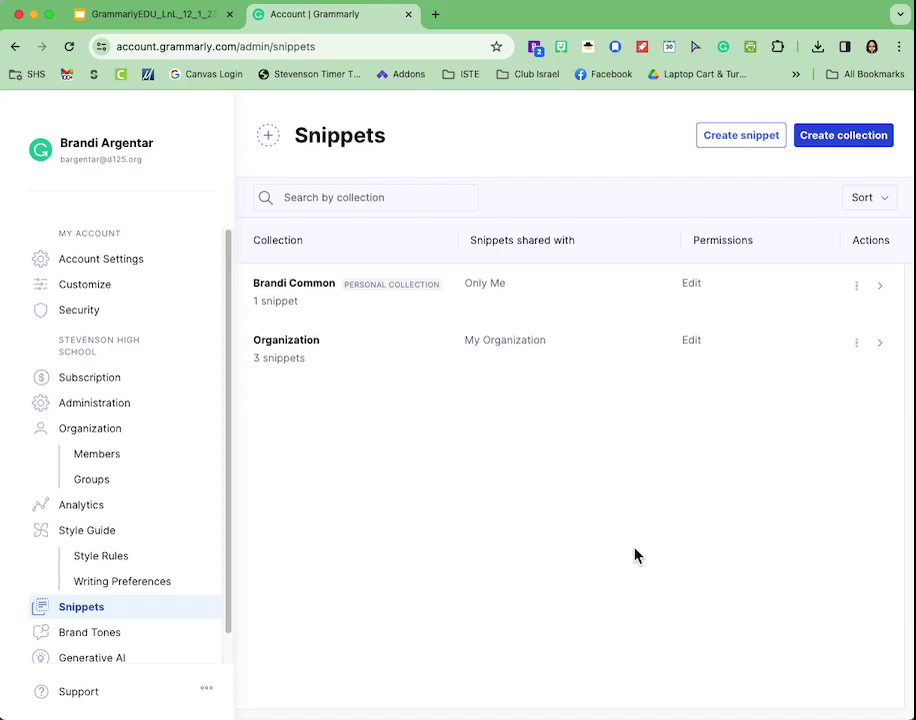
left_click(334, 296)
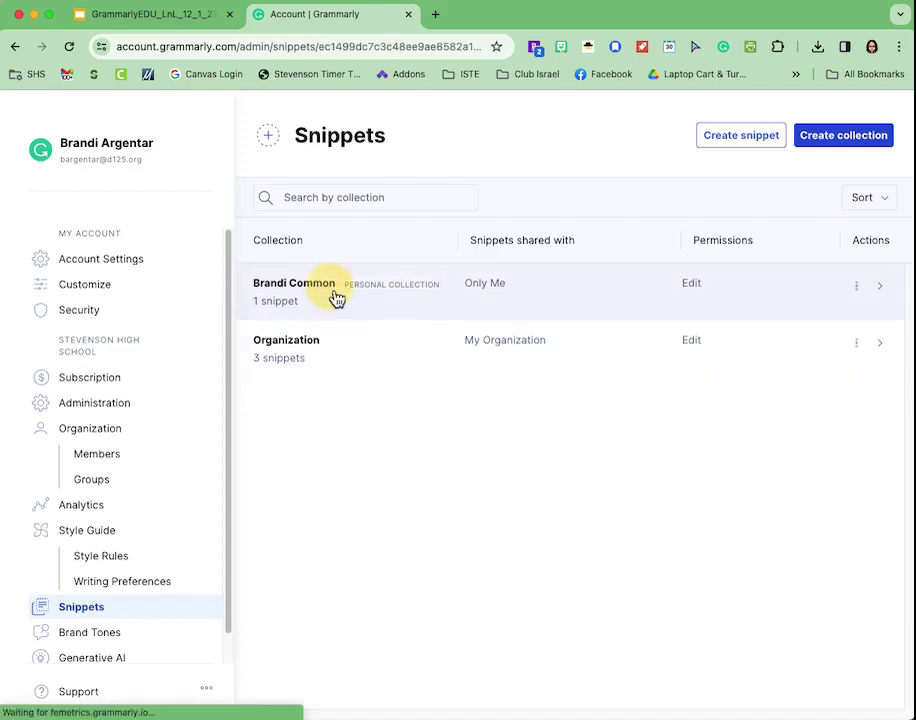
left_click(421, 316)
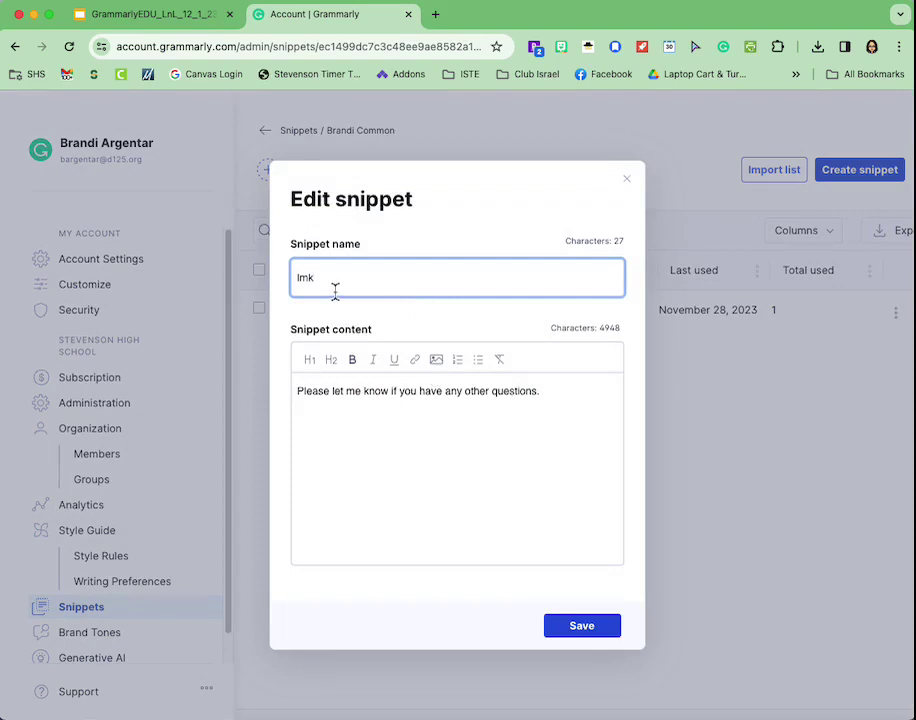
left_click(552, 624)
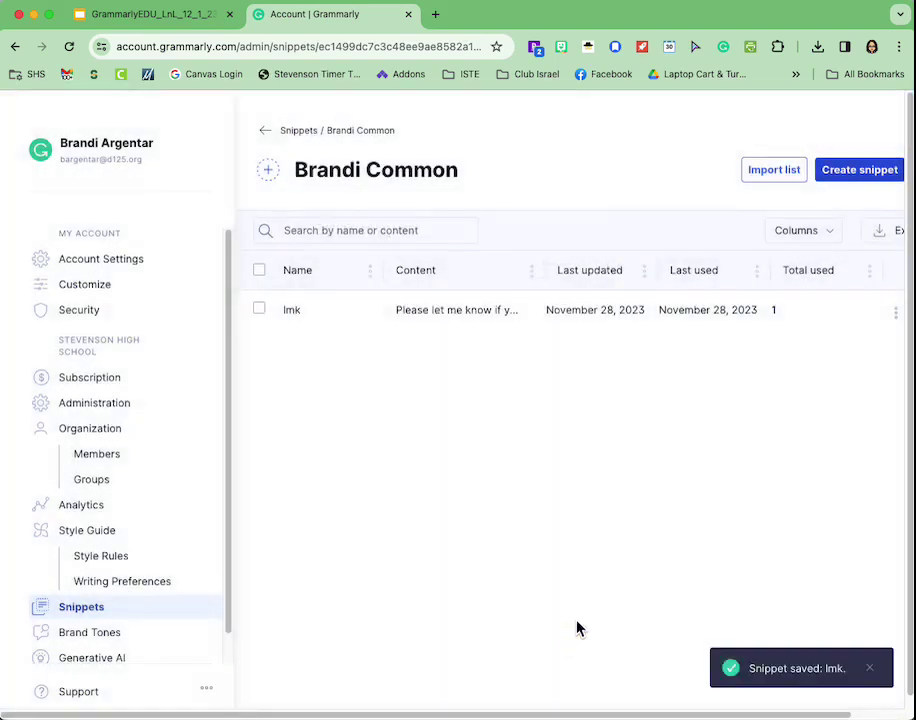
left_click(265, 133)
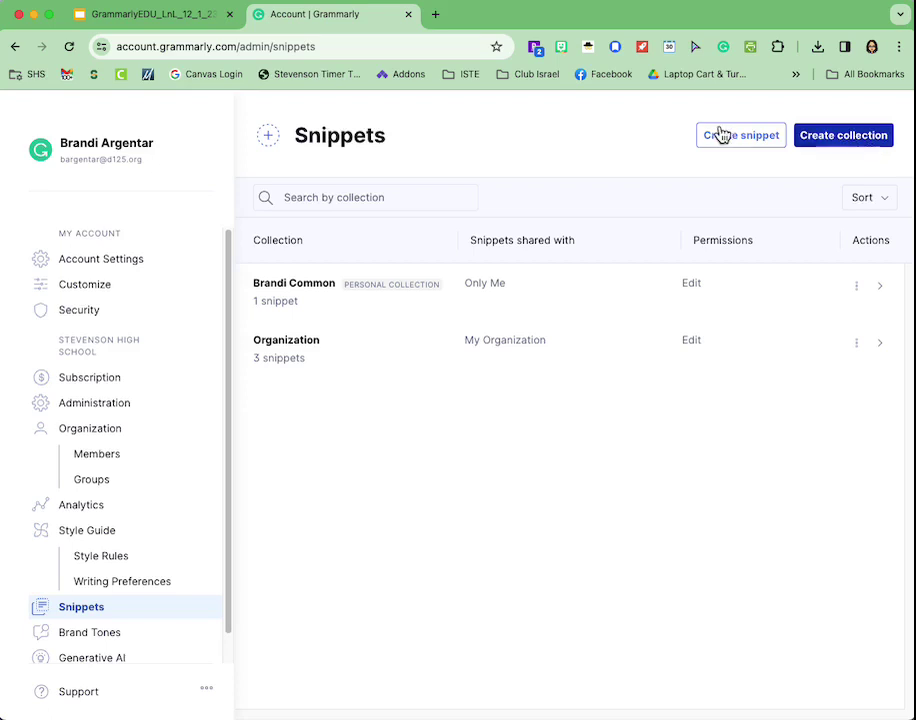
Add an Organization snippet named 'ty for' with content 'Thank you for all you do'
left_click(309, 356)
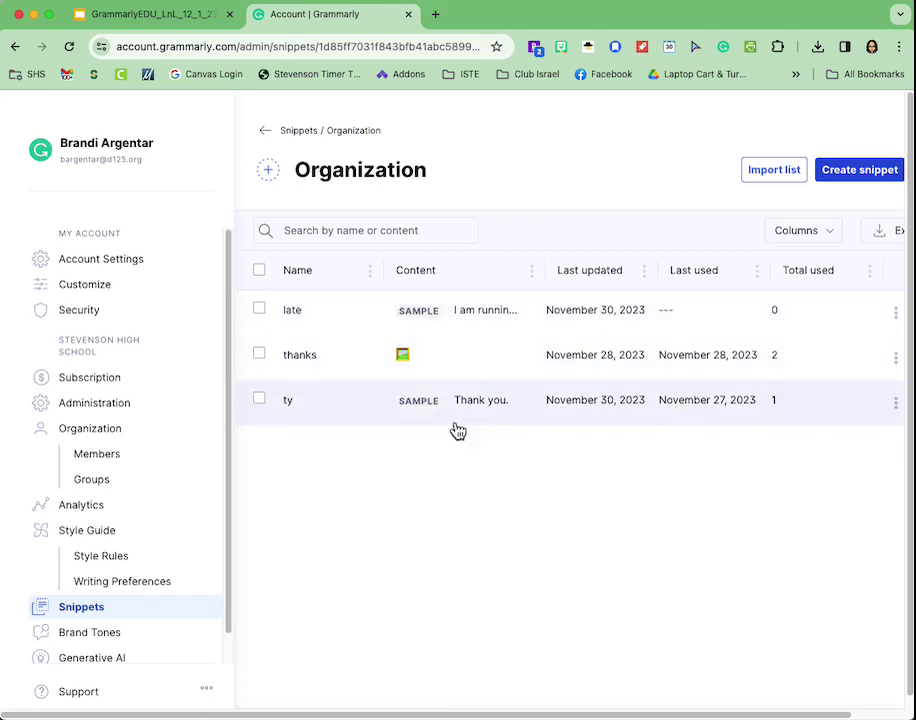
left_click(842, 178)
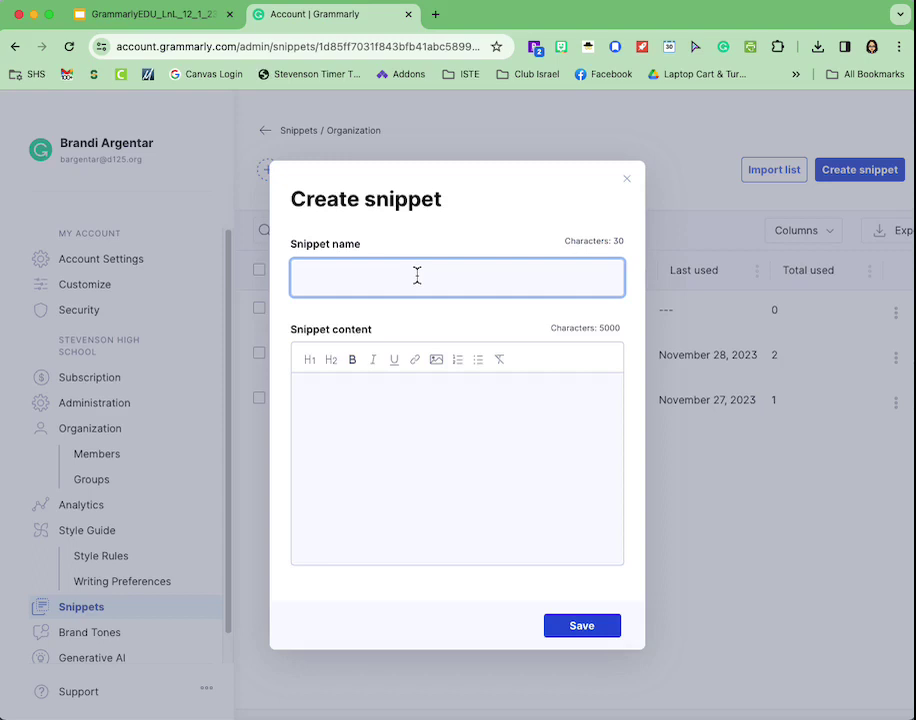
type("thank ")
type("you ")
type("for")
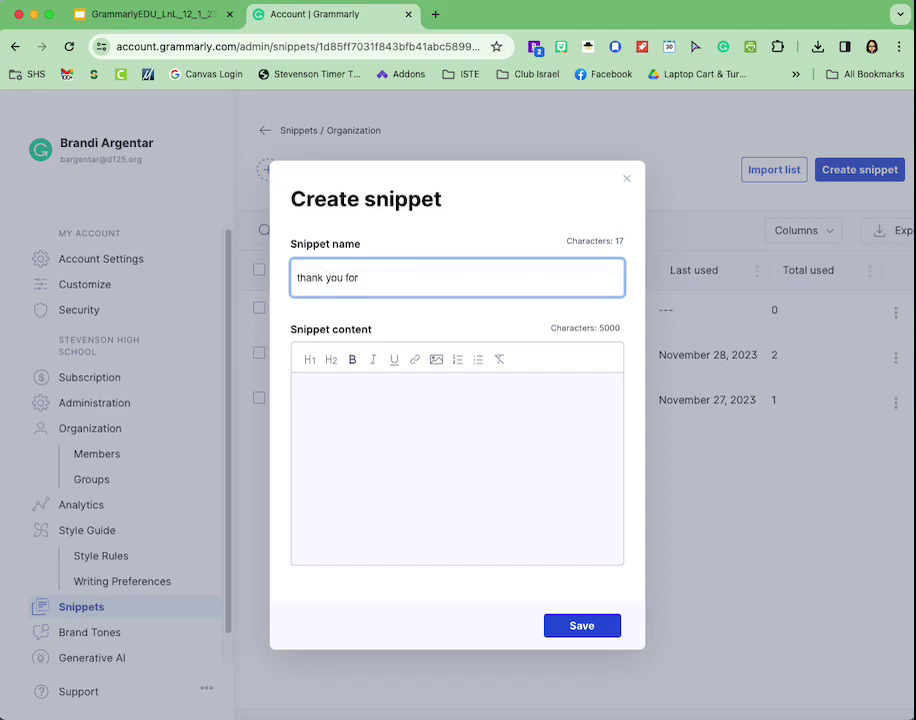
left_click(402, 405)
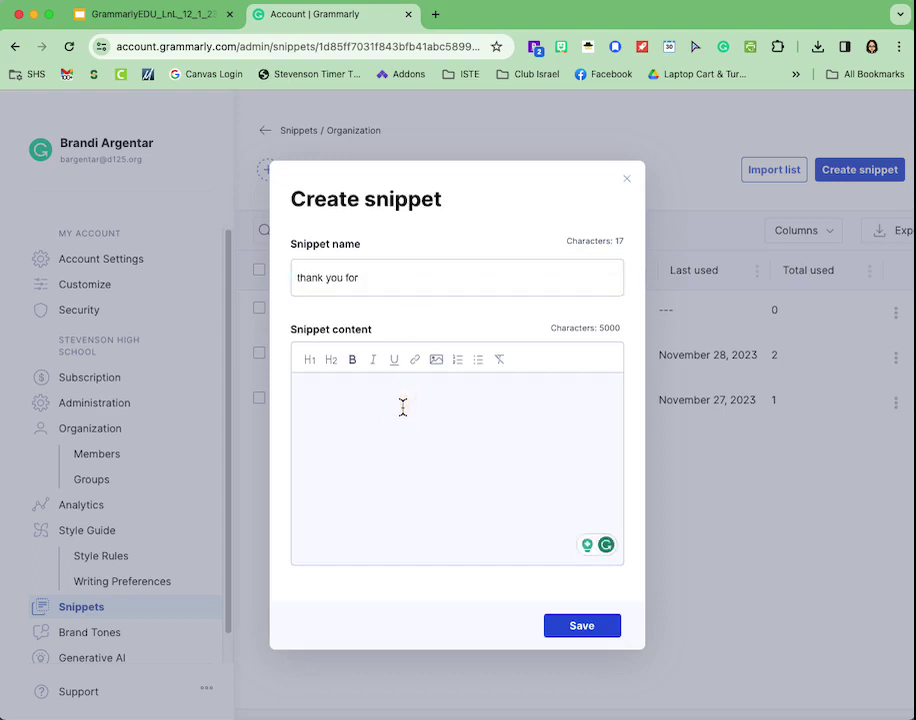
type("Thank you for ")
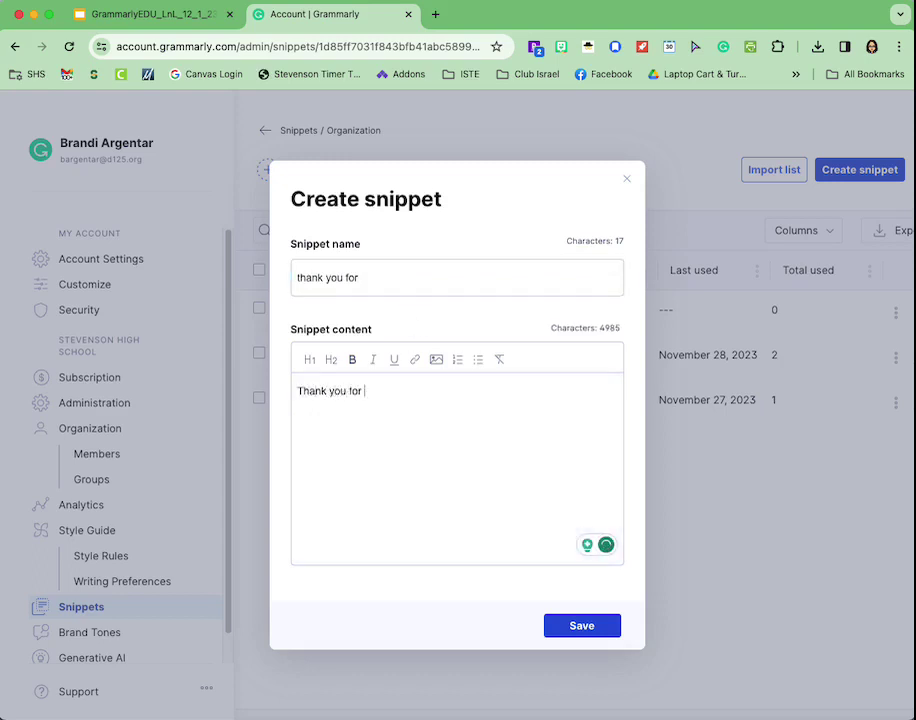
type("all you d")
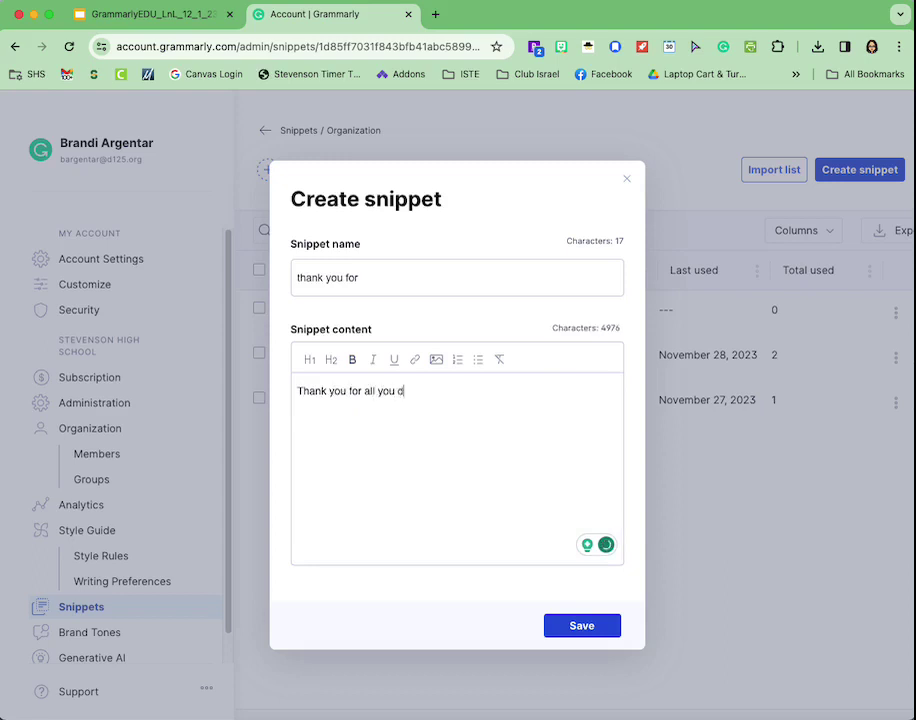
type("o")
left_click_drag(360, 279, 298, 283)
type("t")
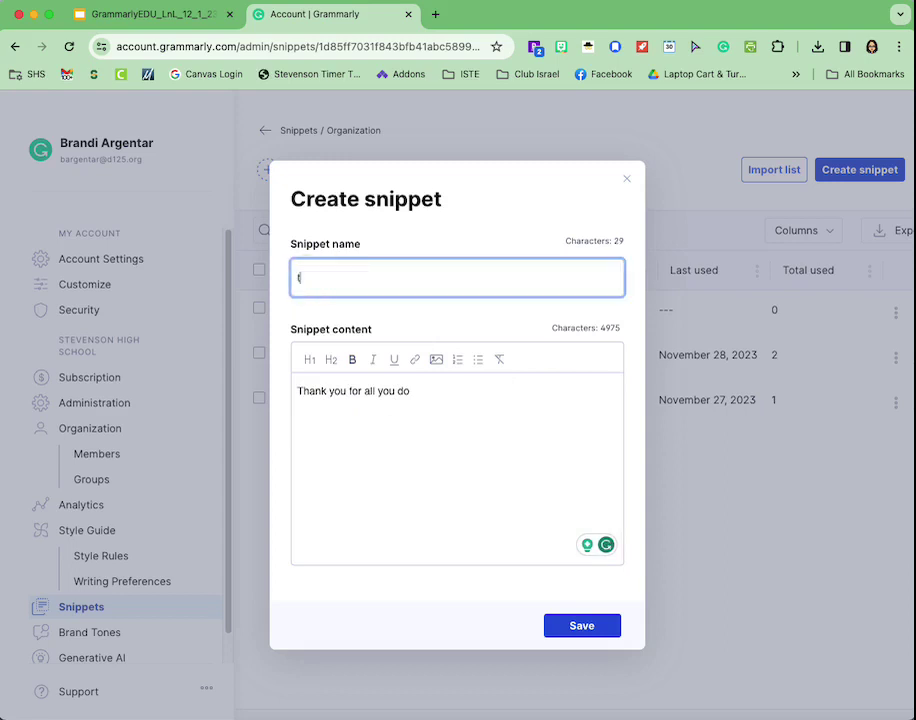
type("y for")
left_click(582, 628)
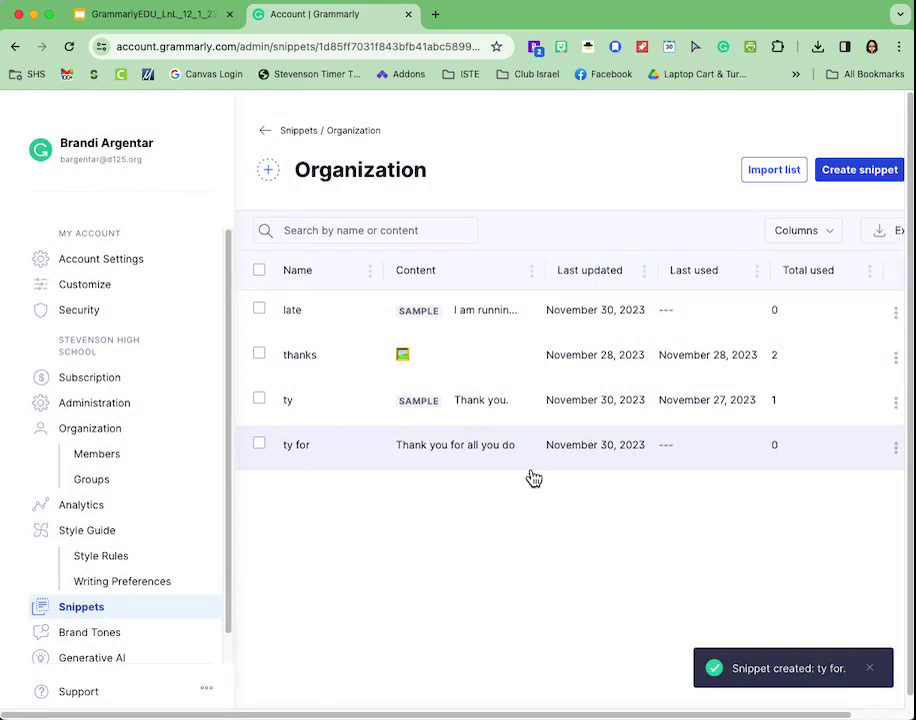
Show the Customize Features settings, scrolled to the Snippets backslash shortcuts
left_click(85, 288)
left_click(598, 174)
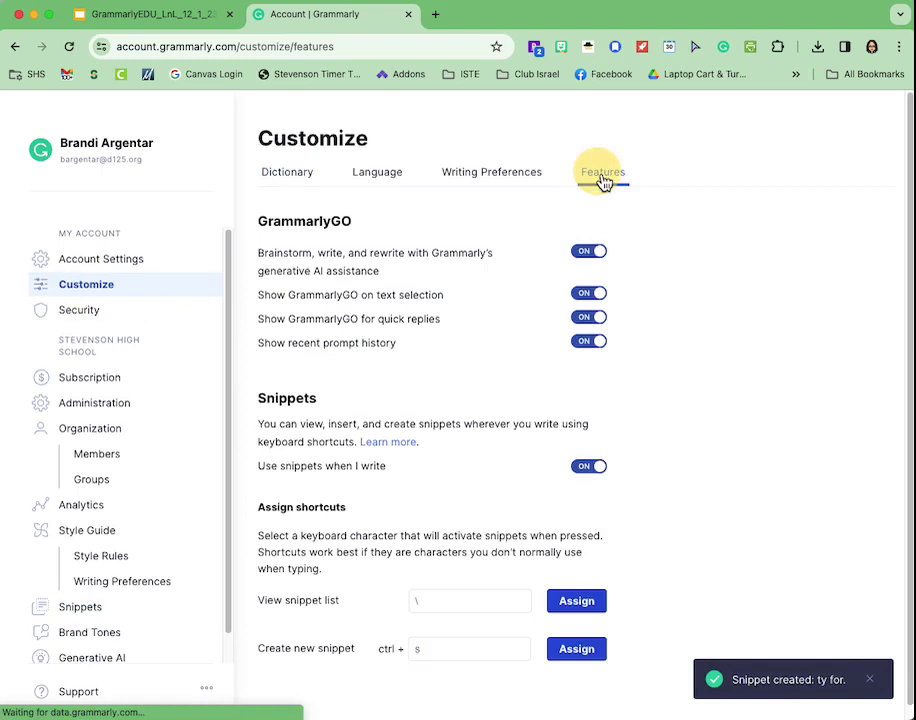
scroll(461, 412, "down", 1)
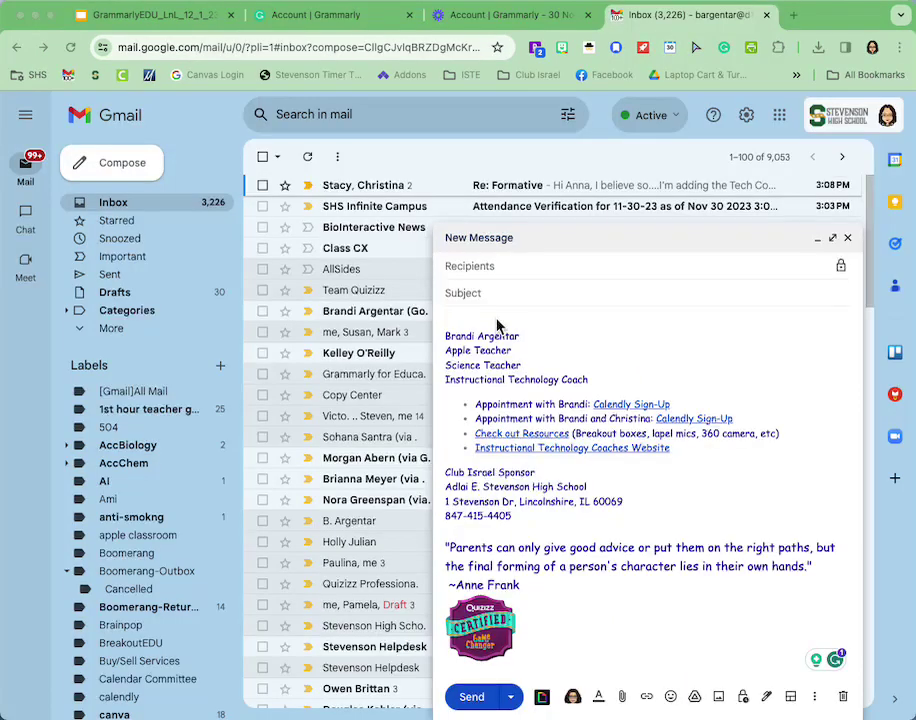
Insert the \thanks image snippet at the top of the Gmail draft body
left_click(476, 322)
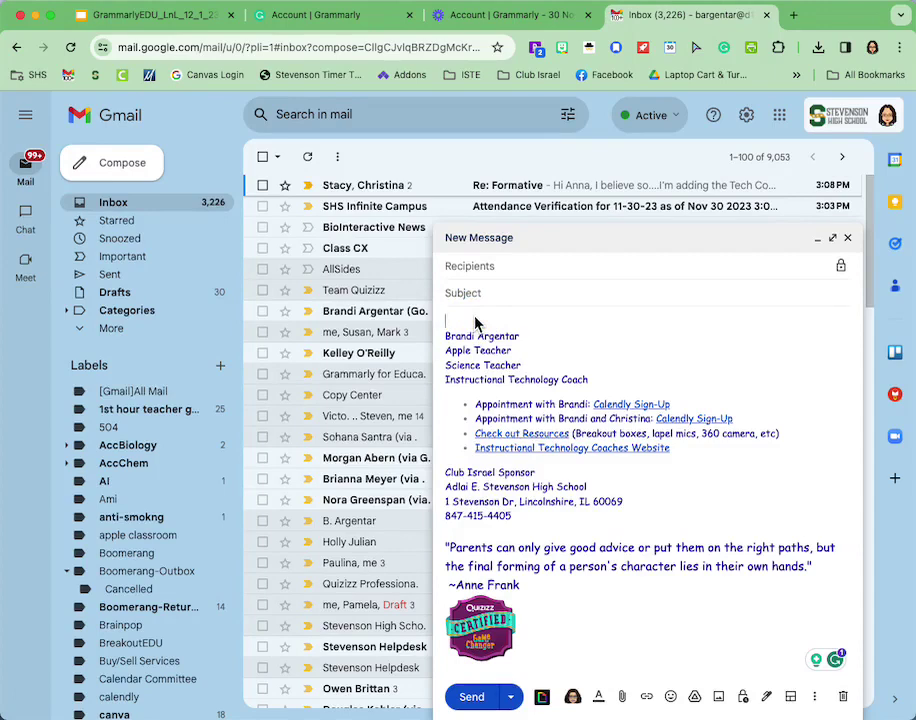
type("\\")
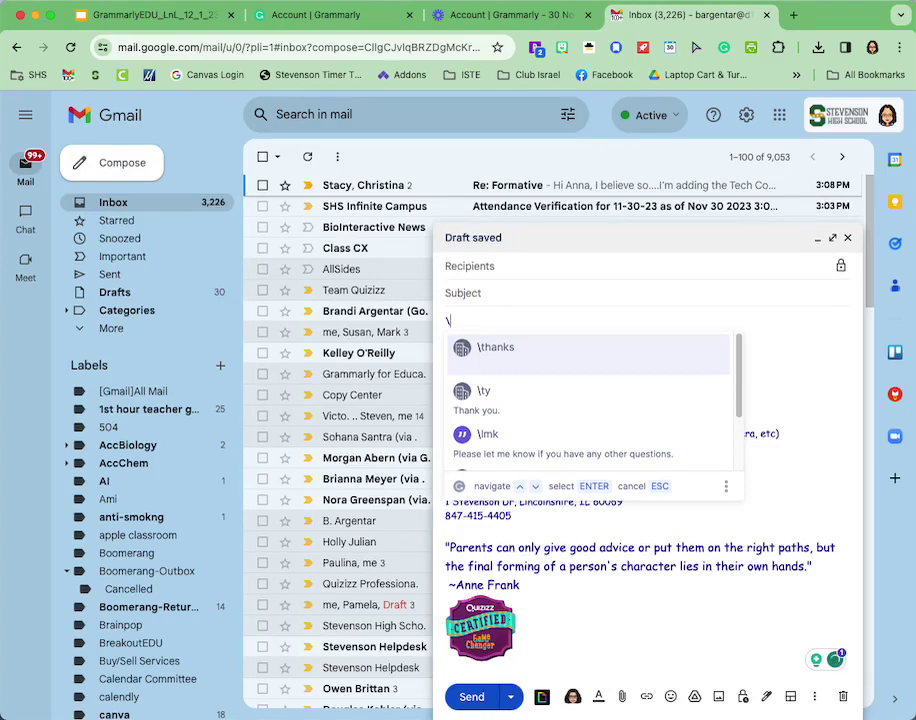
left_click(497, 352)
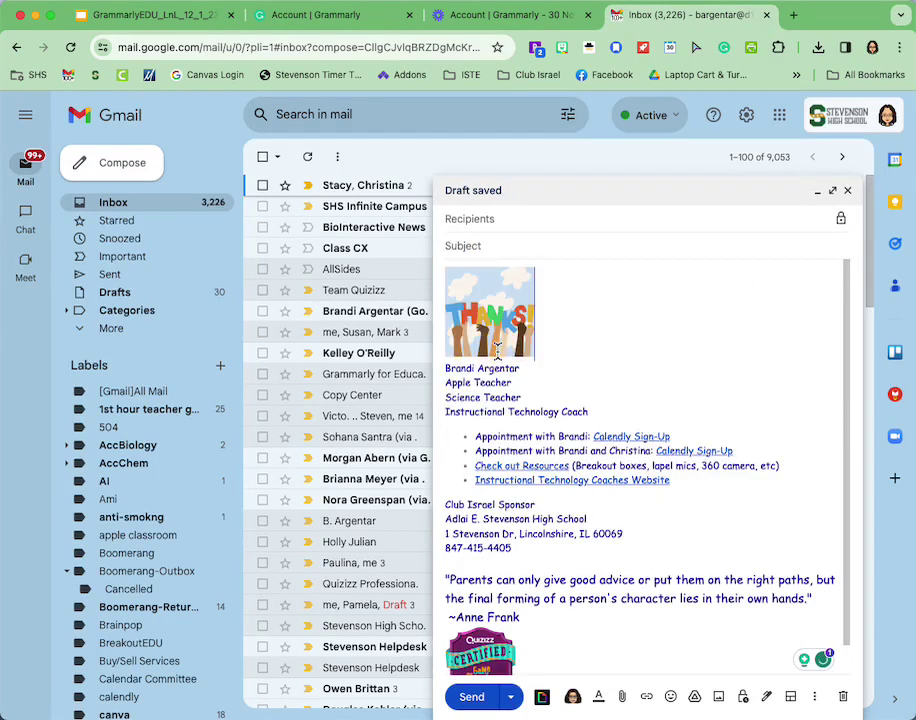
Below the image, insert the 'ty for' snippet text 'Thank you for all you do'
key("Return")
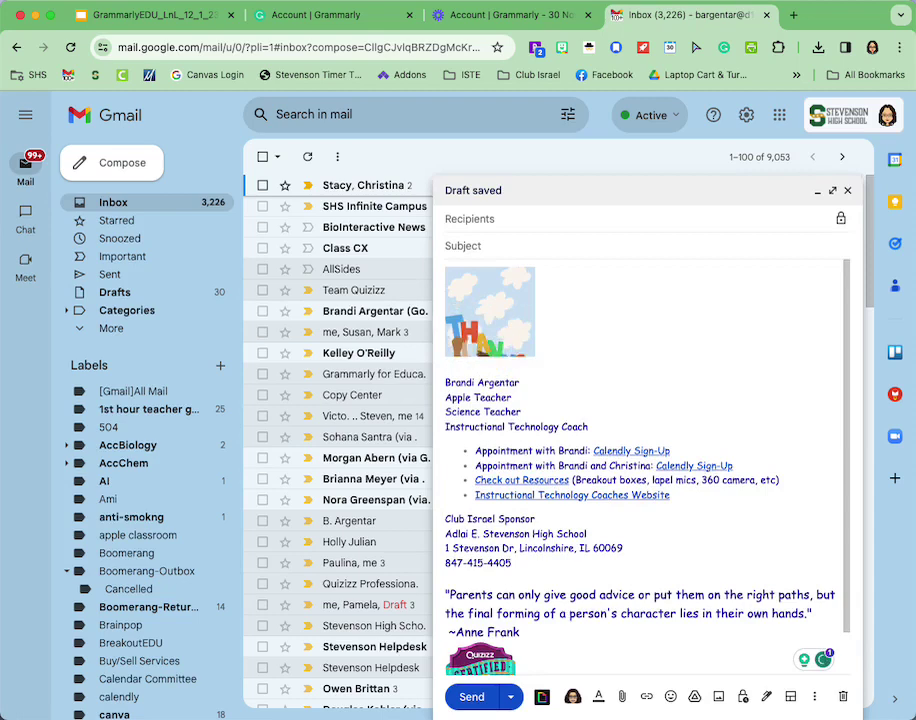
key("Return")
type("\\t")
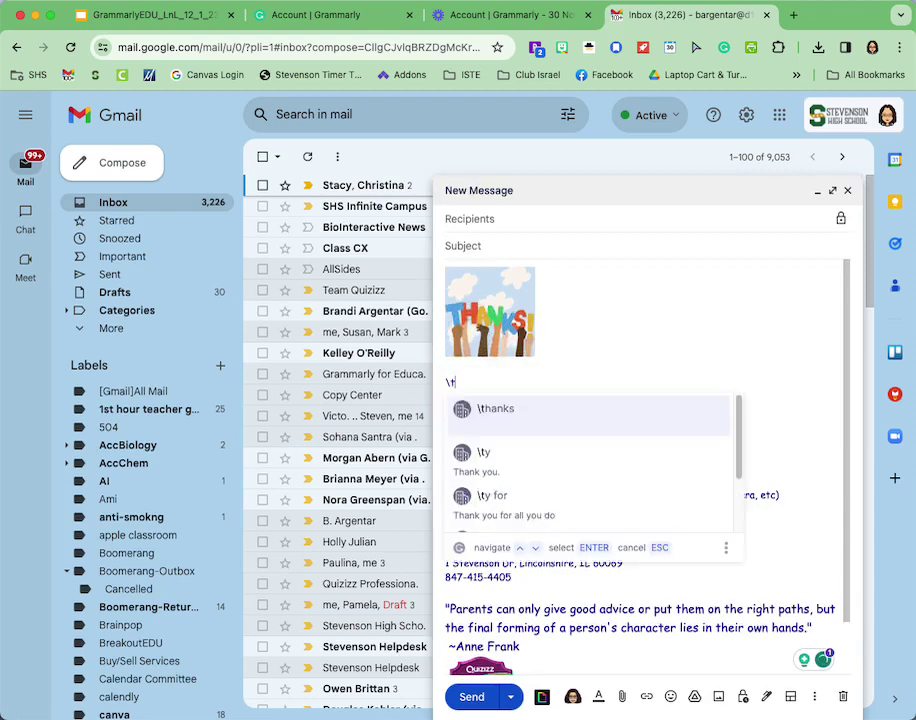
type("y")
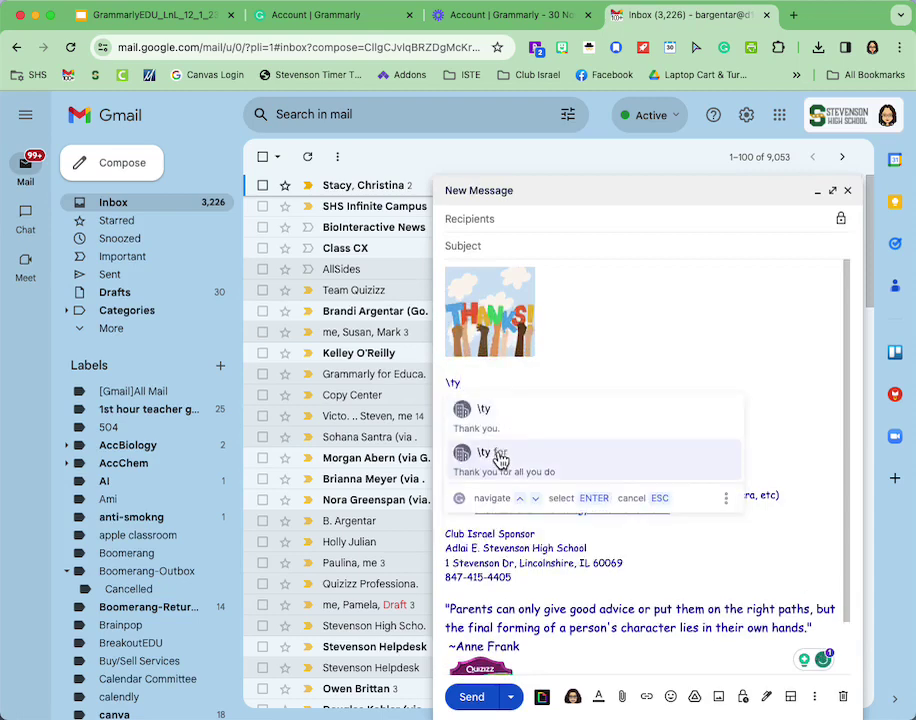
left_click(500, 458)
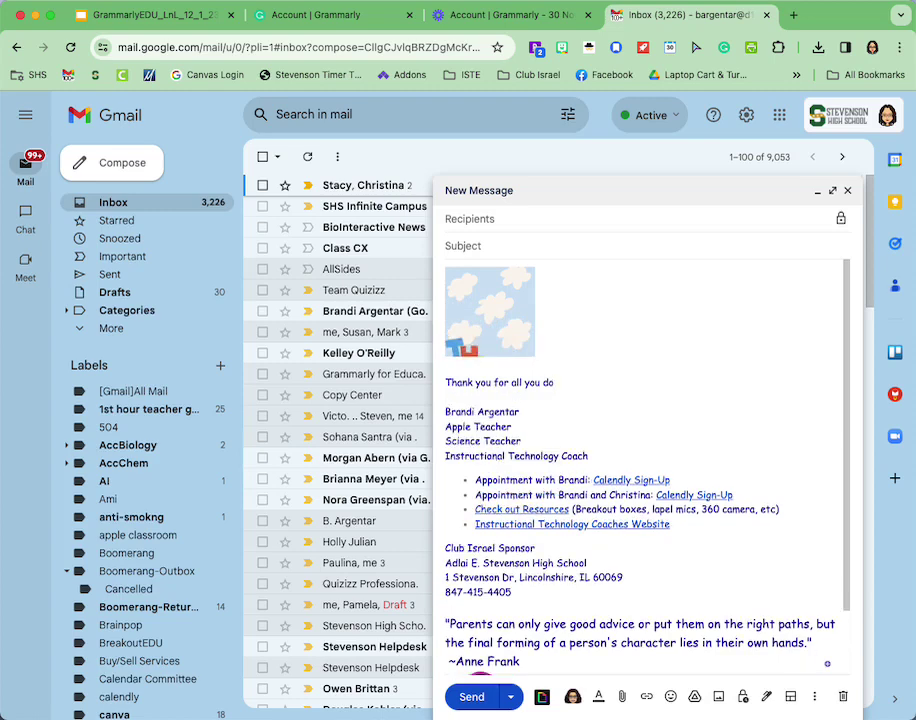
Add the lmk snippet line 'Please let me know if you have any other questions.'
key("Return")
type("\\")
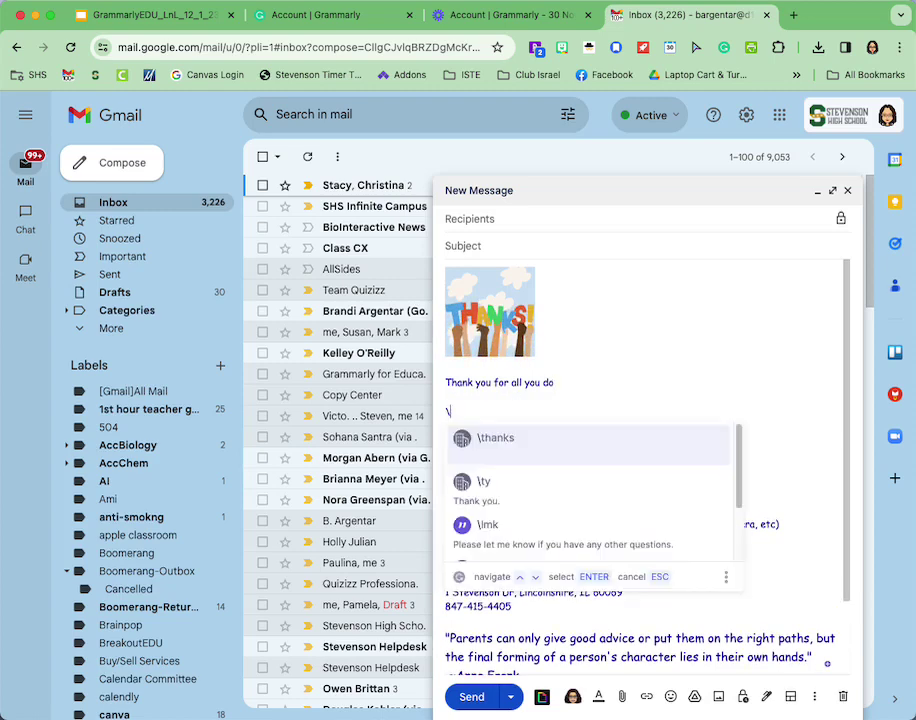
type("lm")
key("Return")
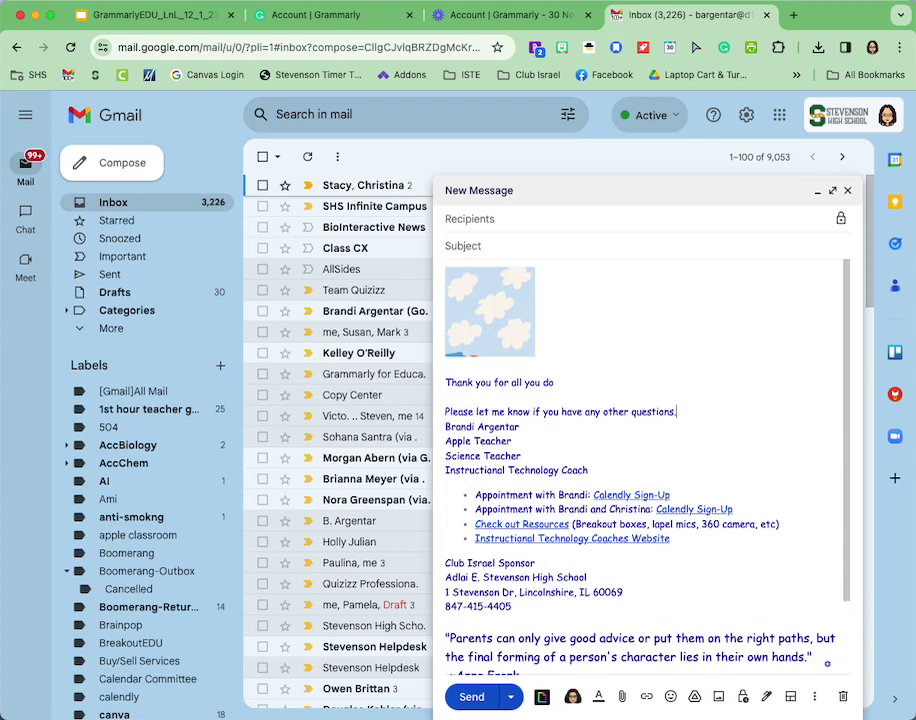
key("Return")
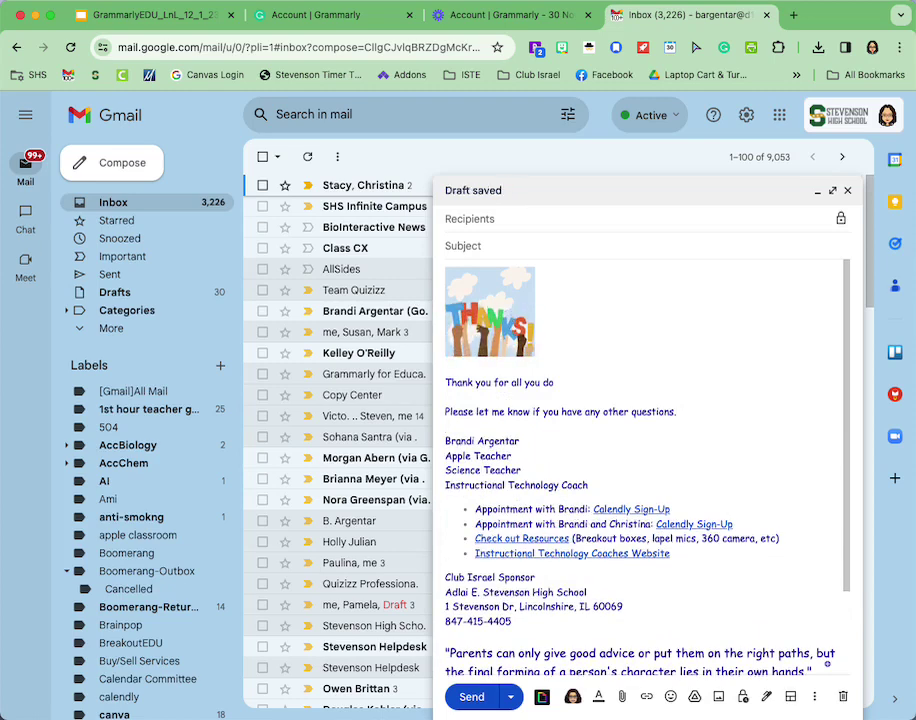
type("\\")
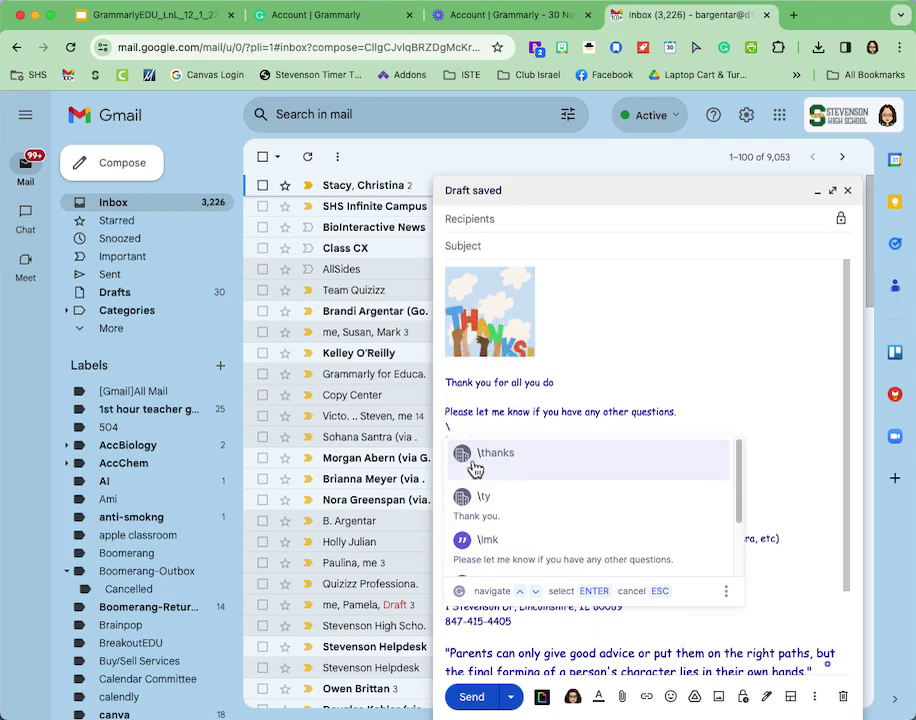